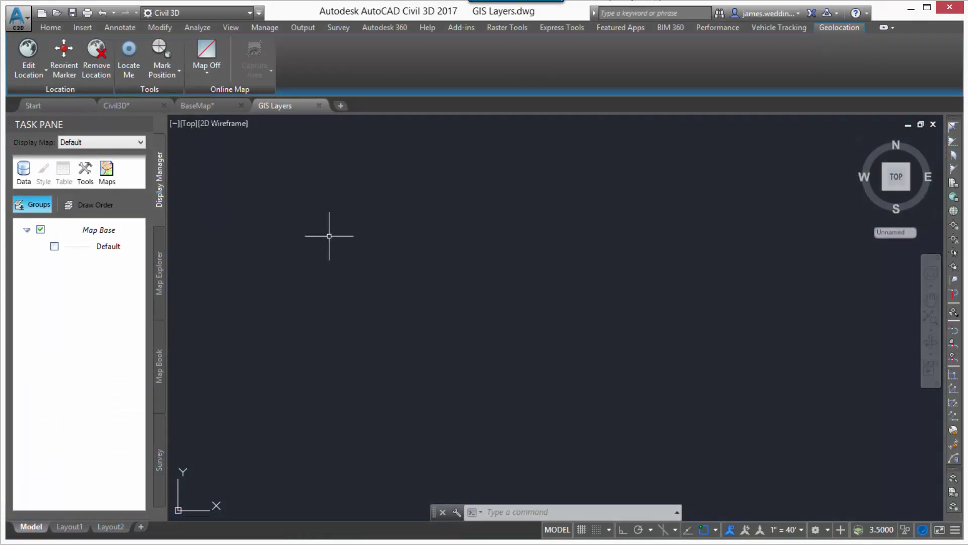
Bring up the C:\GIS Data\Austin shapefile folder over the GIS Layers drawing
key(alt+Tab)
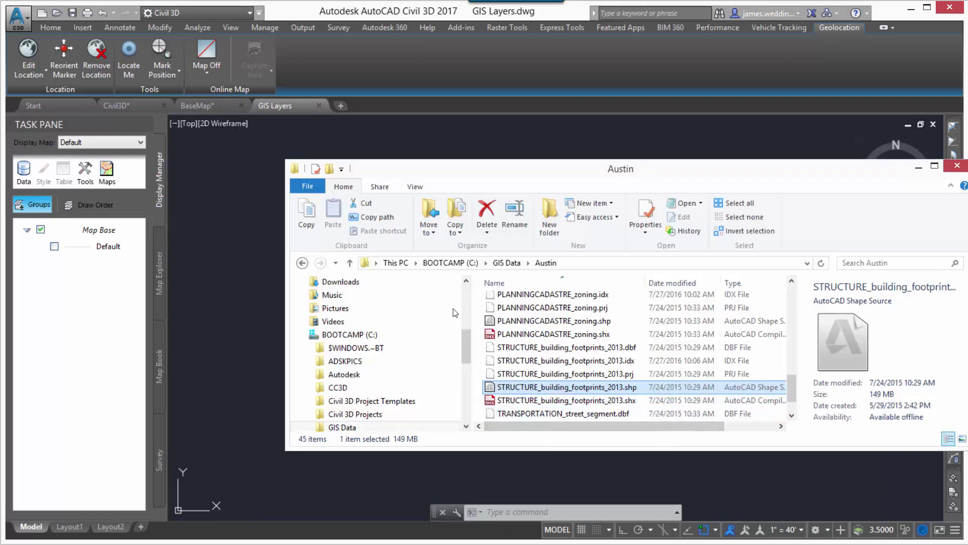
Load STRUCTURE_building_footprints_2013.shp into GIS Layers.dwg and zoom into downtown Austin
mouse_move(545, 389)
mouse_down()
mouse_move(311, 393)
mouse_move(202, 299)
mouse_up()
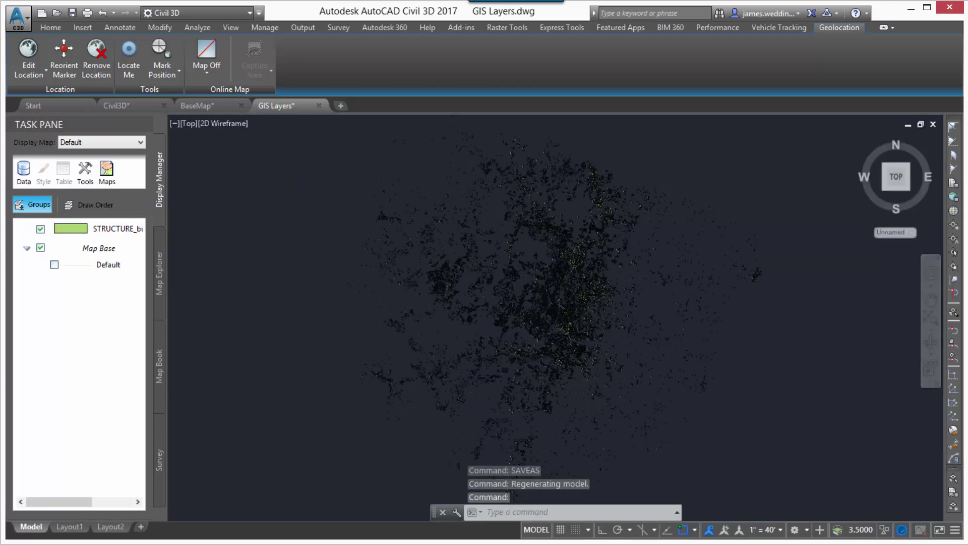
scroll(555, 293, up, 3)
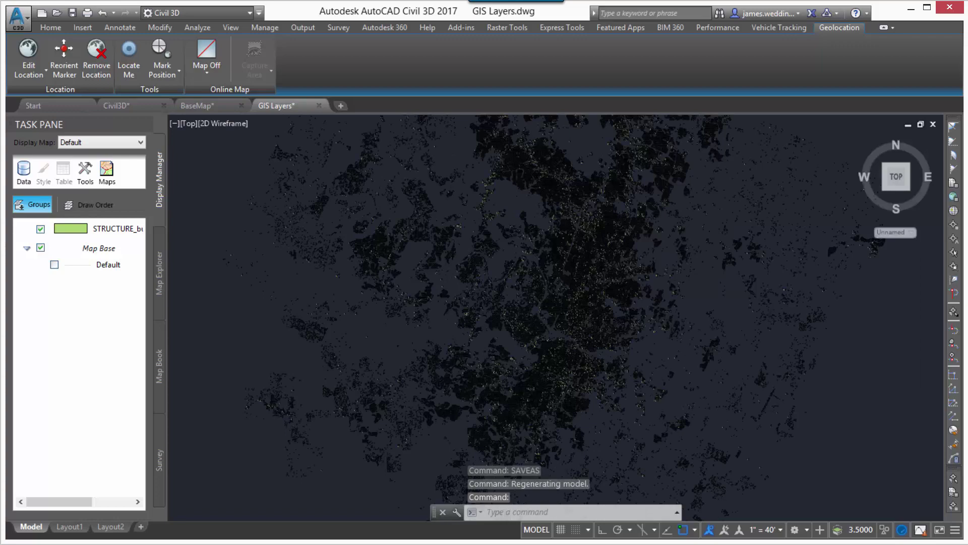
scroll(555, 293, up, 2)
scroll(394, 346, up, 3)
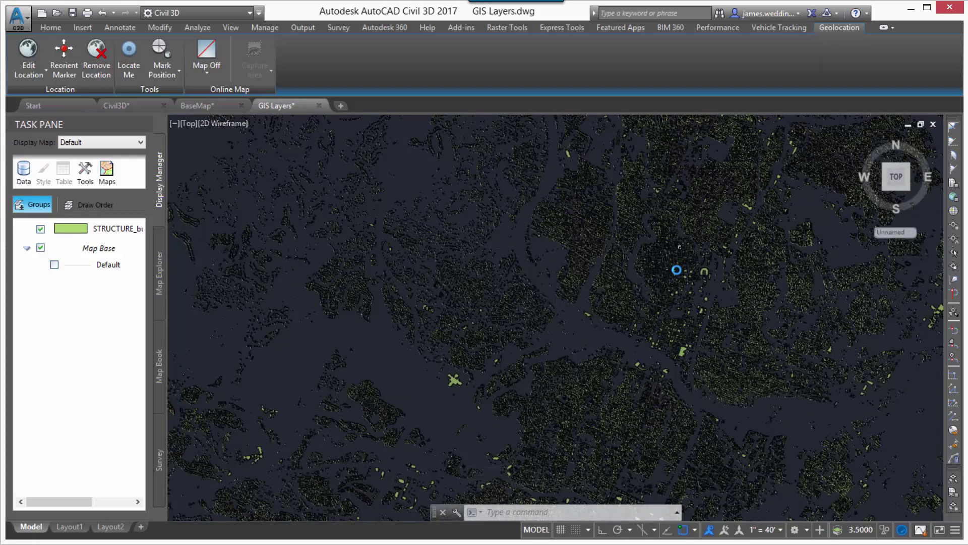
scroll(674, 282, up, 3)
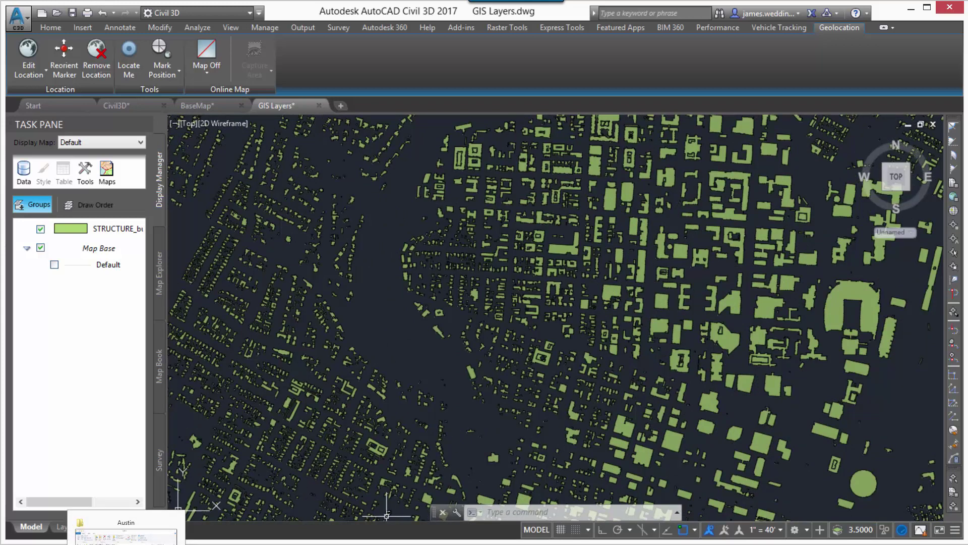
key(alt+Tab)
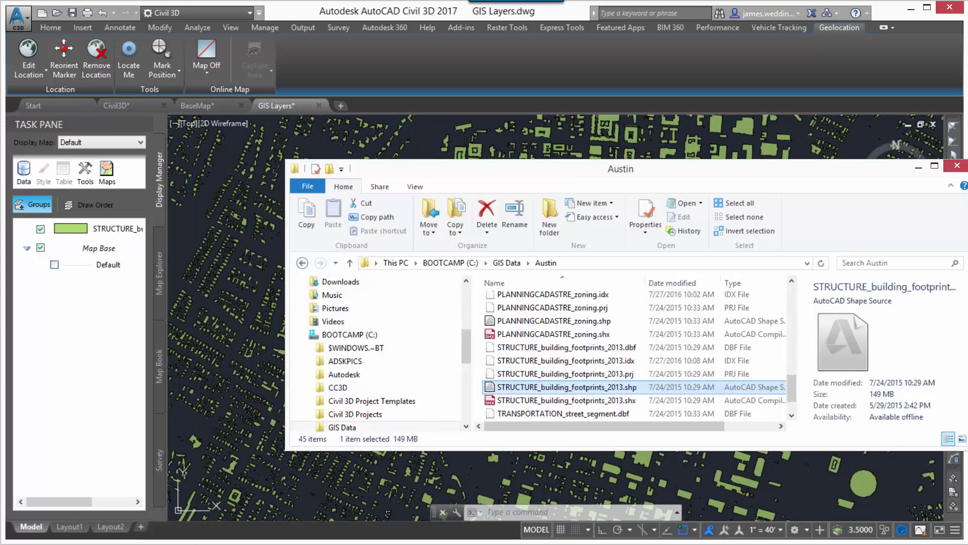
key(alt+Tab)
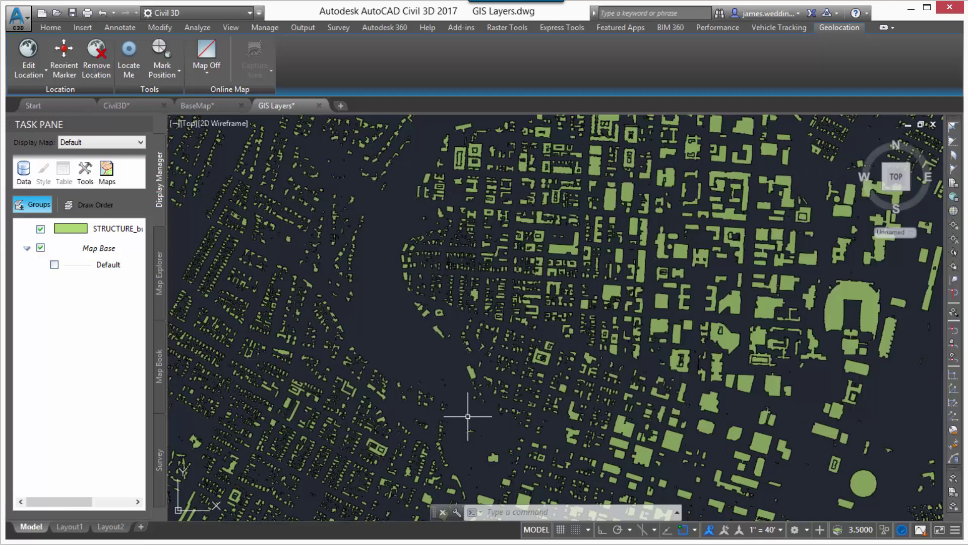
Show a downtown building's data table and review its MAX_HEIGHT and ELEVATION fields
click(610, 291)
right_click(610, 291)
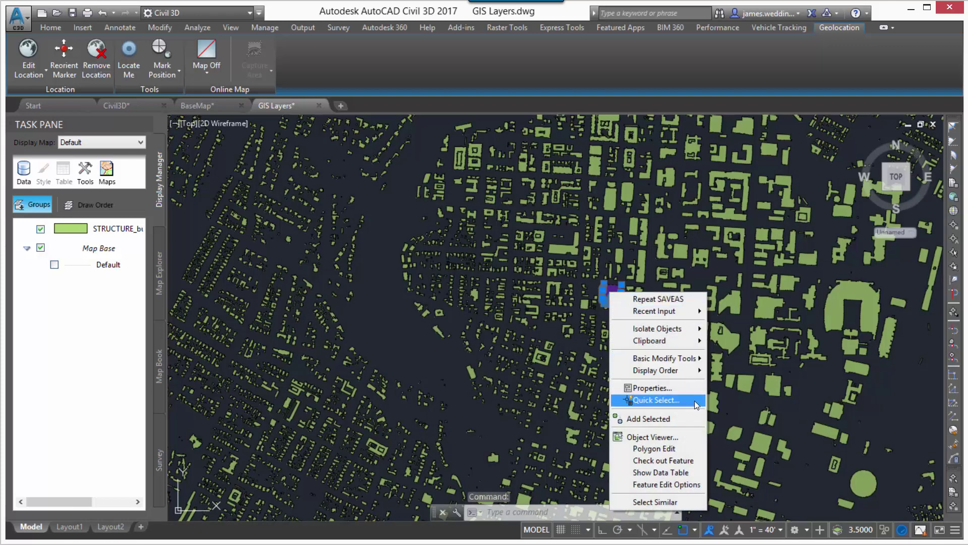
click(687, 474)
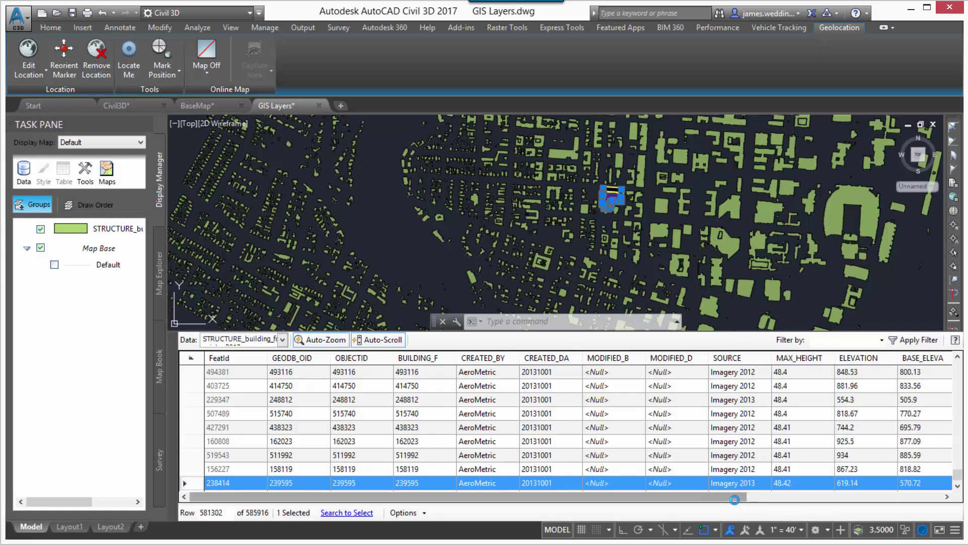
drag(747, 499, 895, 511)
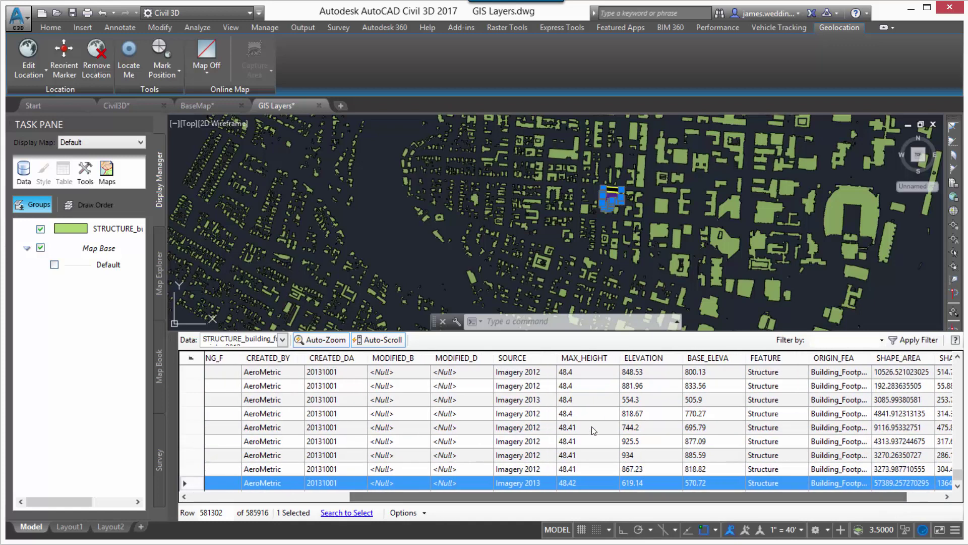
scroll(587, 425, down, 5)
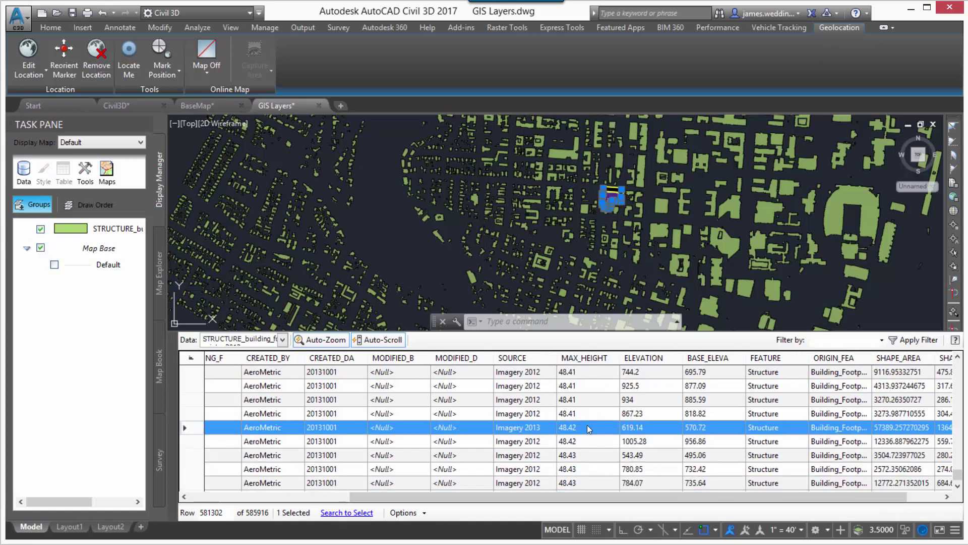
scroll(637, 434, up, 5)
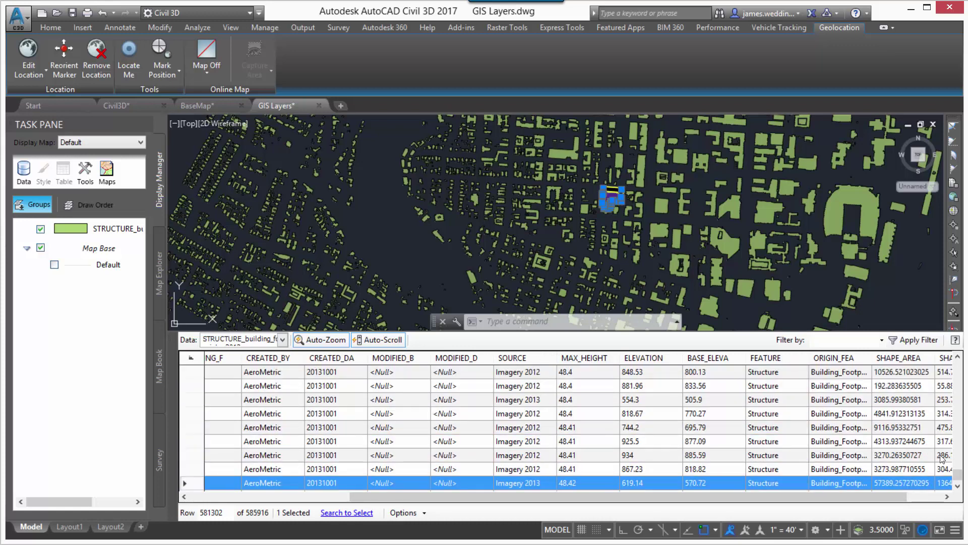
drag(957, 475, 750, 383)
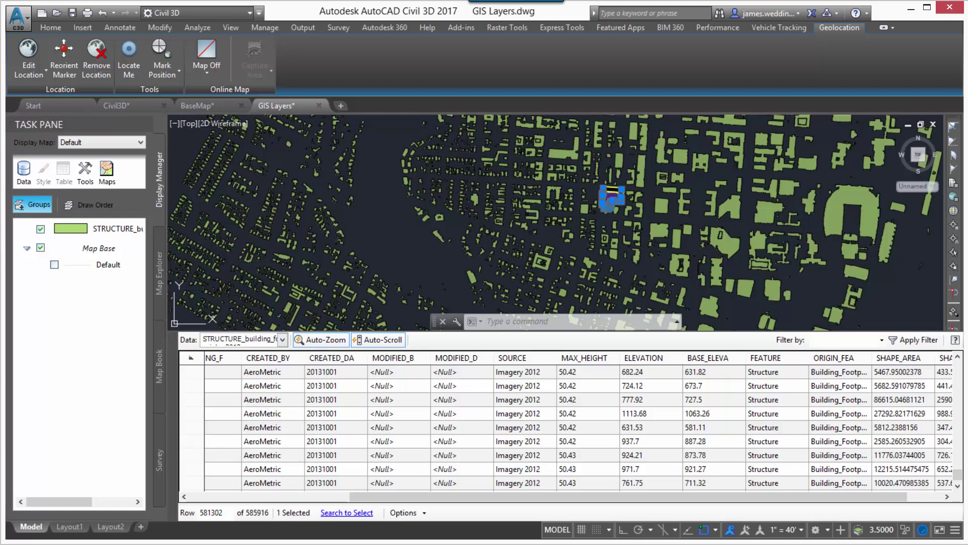
Load PLANNINGCADASTRE_zoning.shp from the Austin folder into the drawing as a layer
key(alt+Tab)
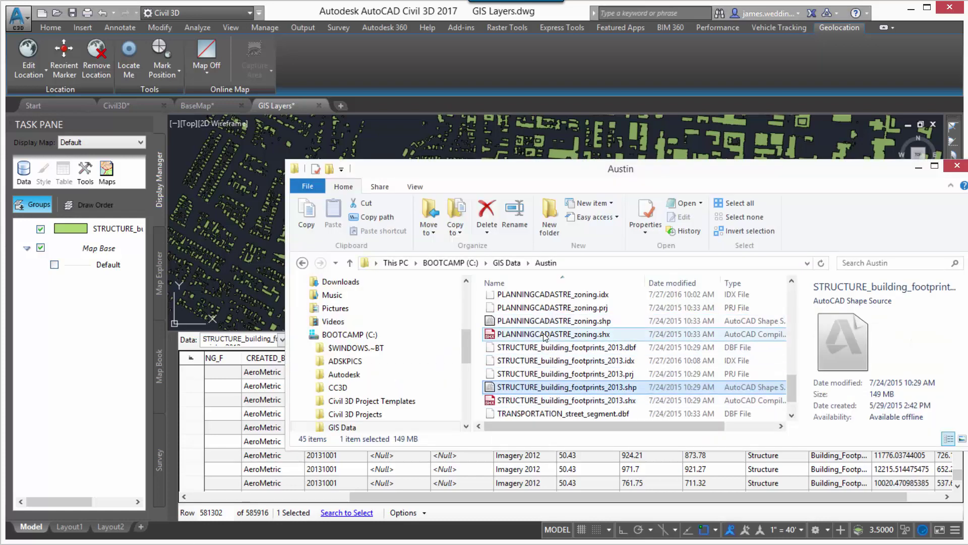
click(604, 322)
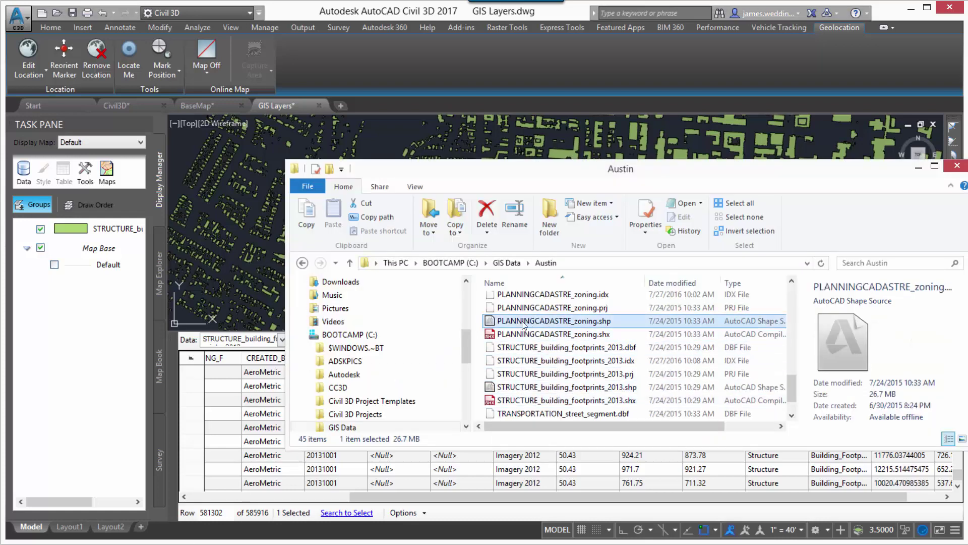
drag(527, 323, 241, 256)
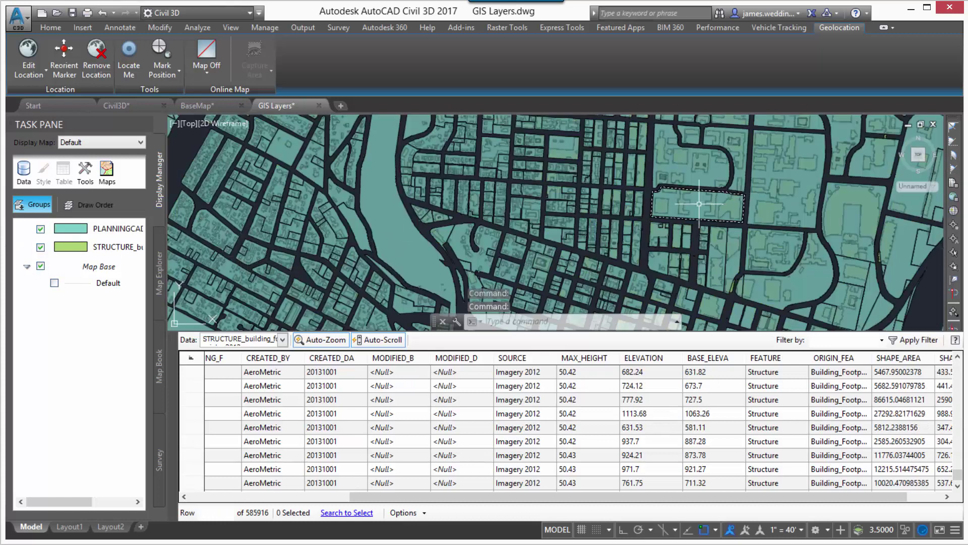
Show an upper-right zoning parcel's record in the attribute data table
click(699, 213)
right_click(699, 214)
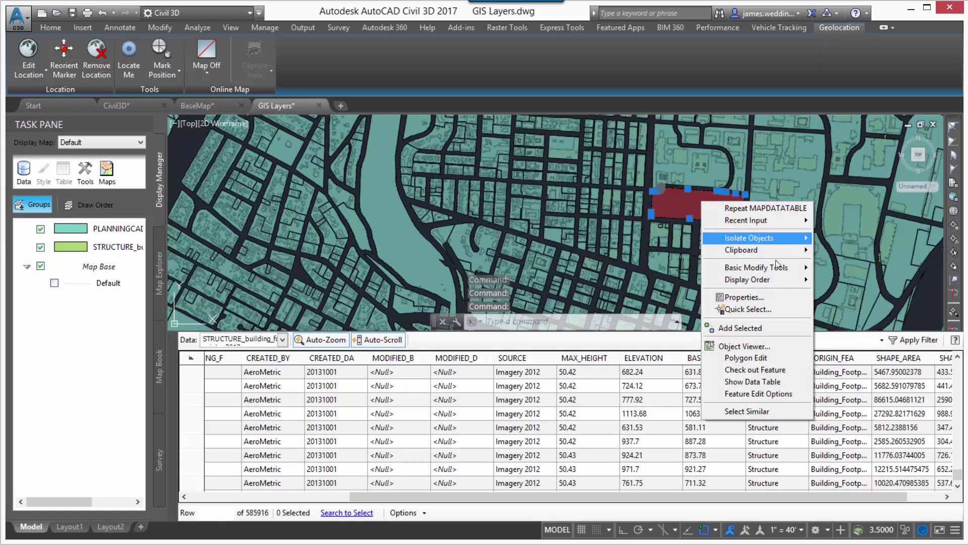
key(Return)
click(483, 479)
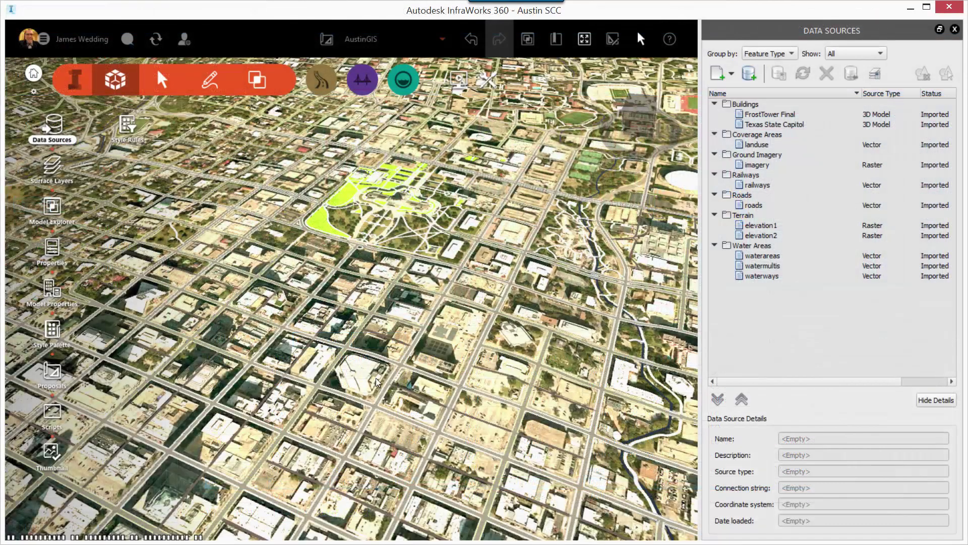
Import PLANNINGCADASTRE_zoning.shp as Coverage Areas described by ZONING_ZTY, then close and refresh
middle_drag(427, 297, 347, 280)
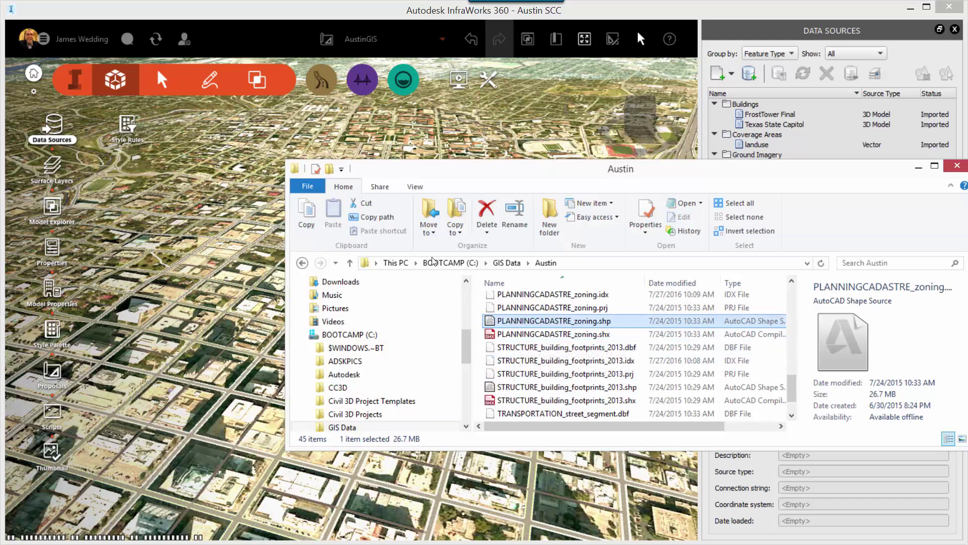
drag(432, 261, 183, 227)
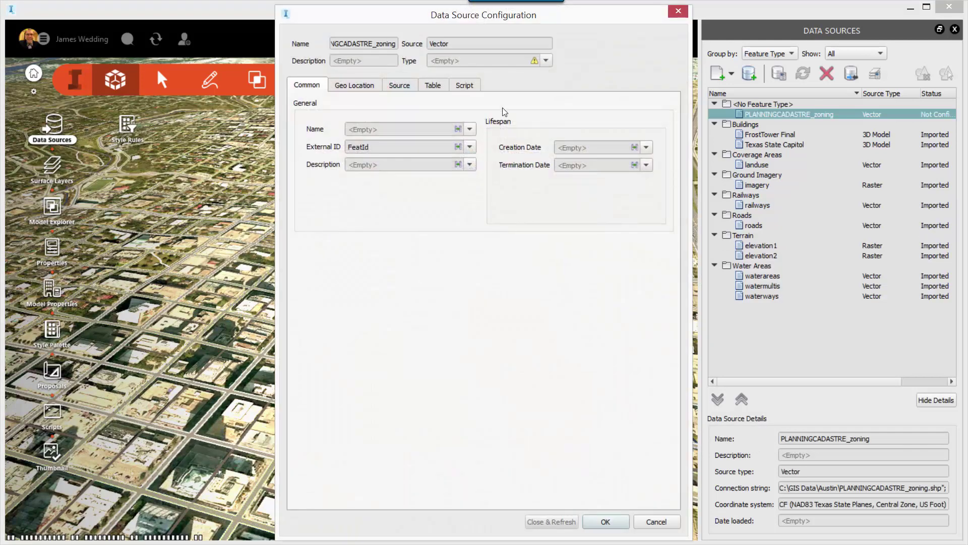
click(546, 61)
click(528, 113)
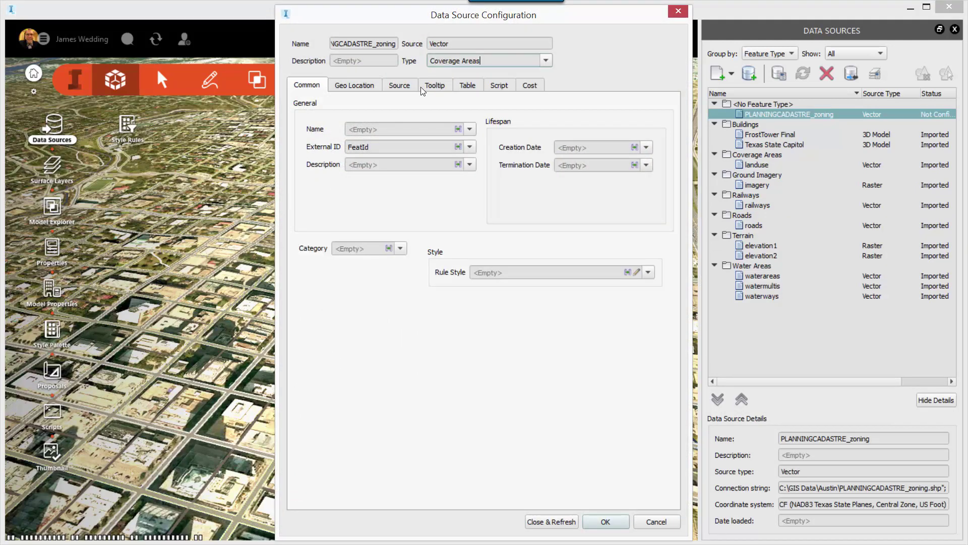
click(470, 129)
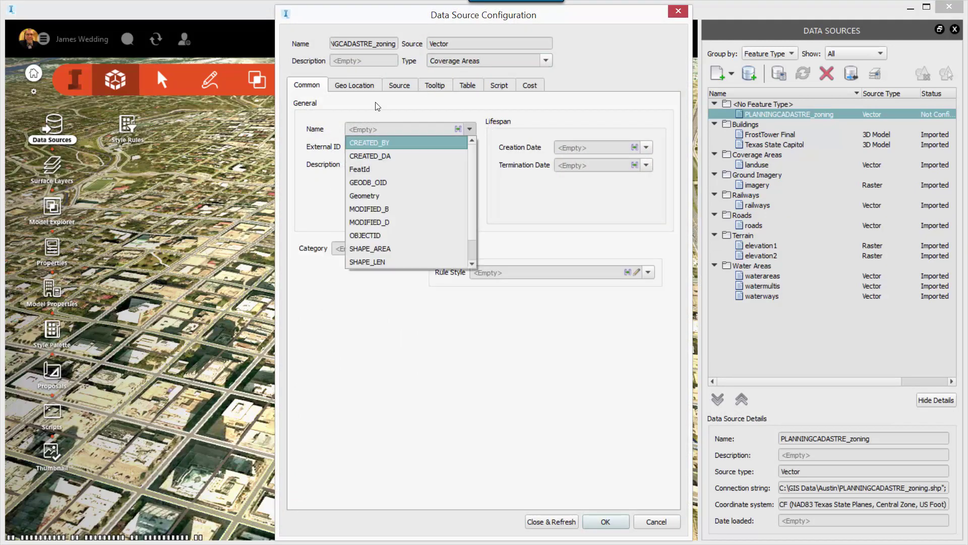
click(470, 129)
click(469, 164)
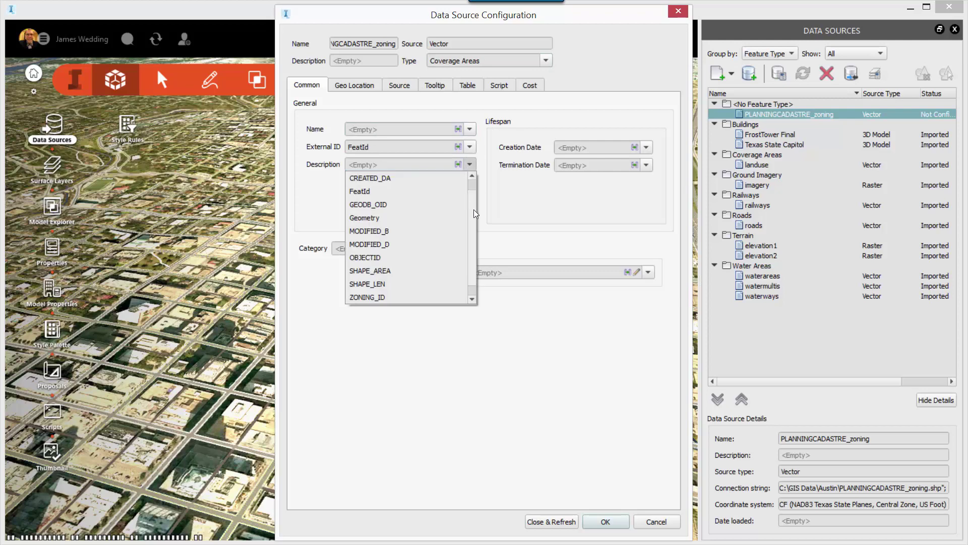
click(417, 300)
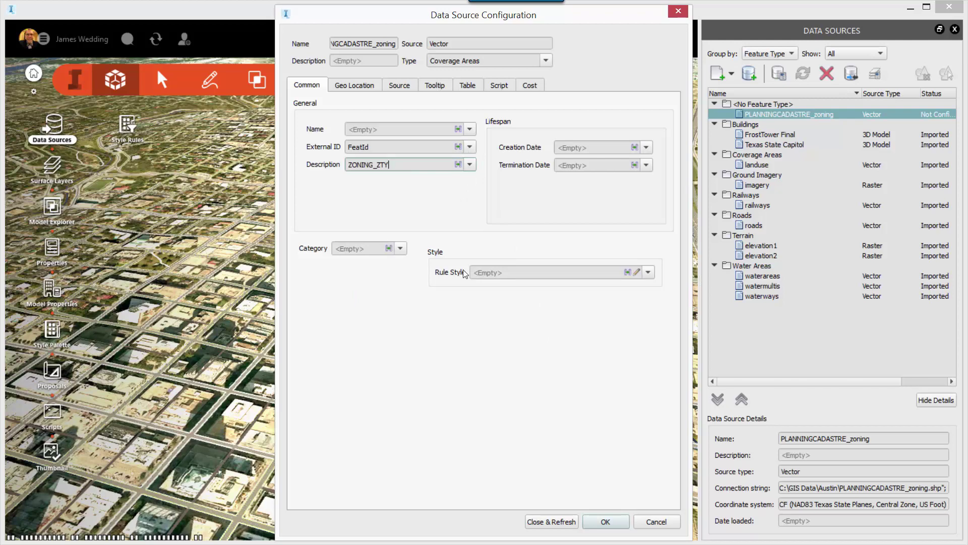
click(563, 526)
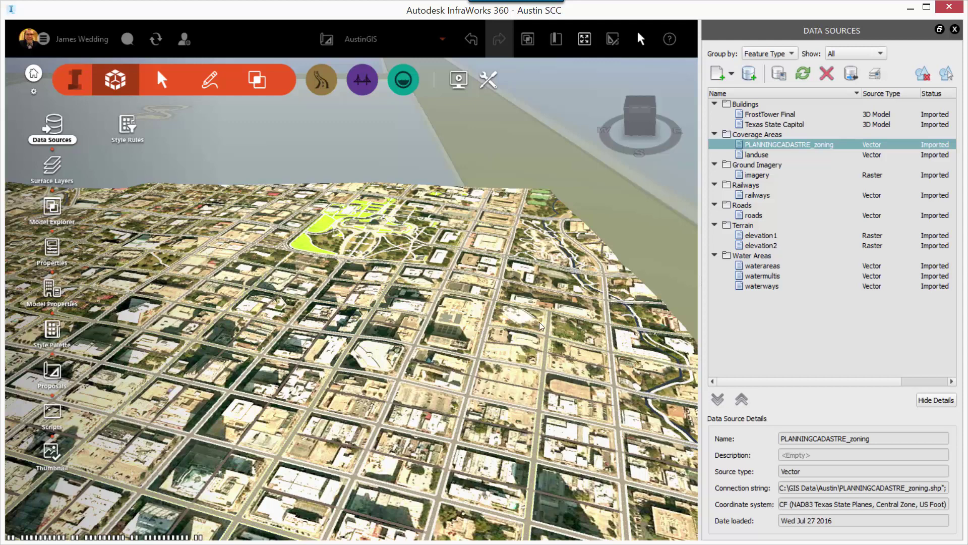
Check zoning coverage area properties, finding descriptions DMU on one and CBD on another
click(432, 260)
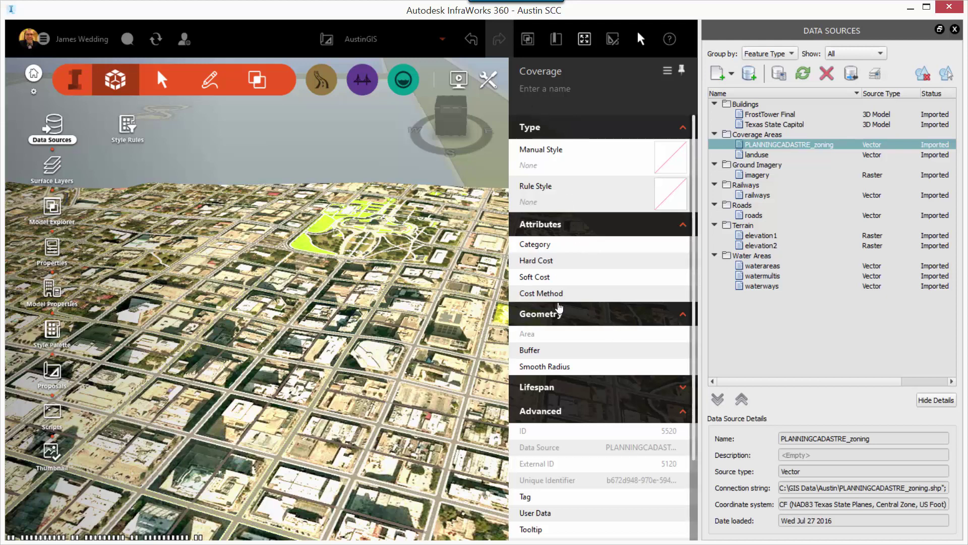
scroll(558, 307, down, 2)
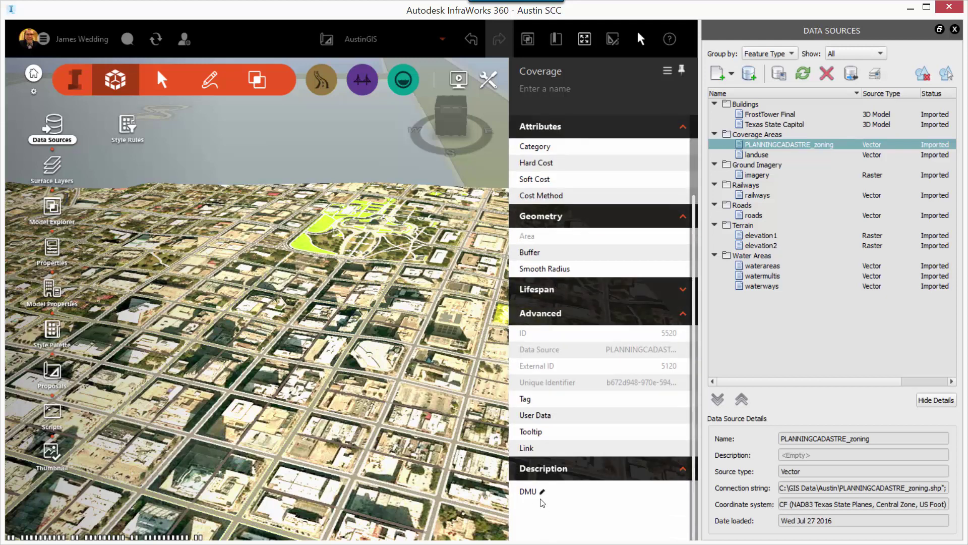
click(540, 498)
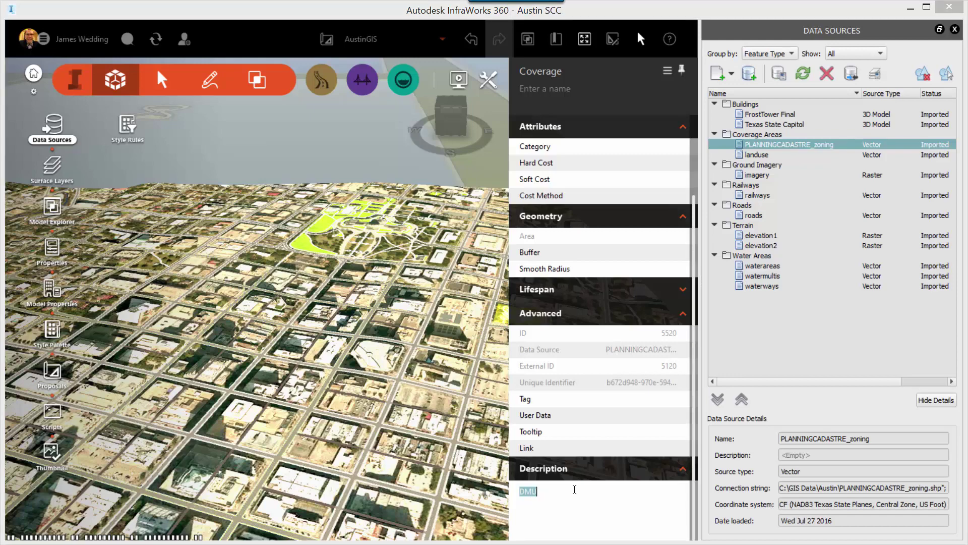
click(575, 490)
click(267, 363)
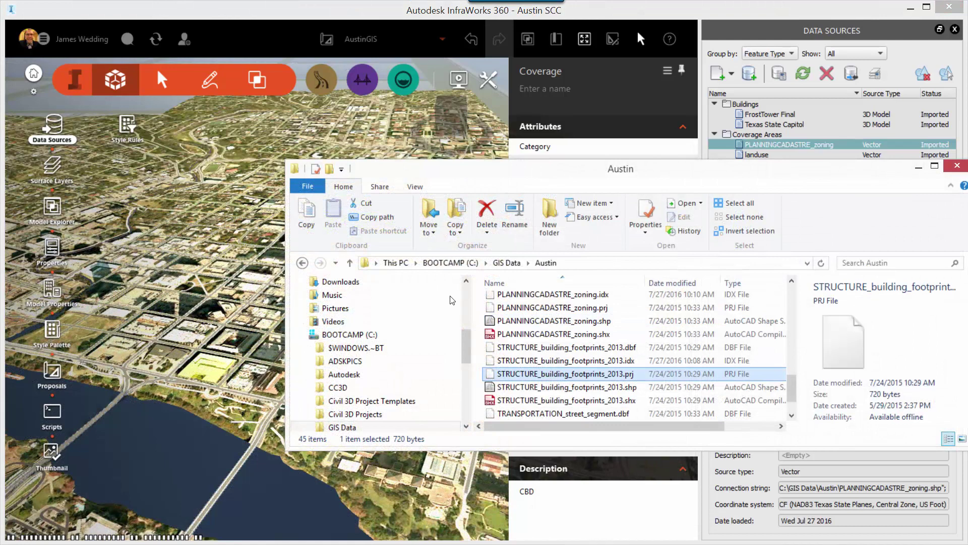
Import STRUCTURE_building_footprints_2013.shp as Buildings with roof height from MAX_HEIGHT
key(Down)
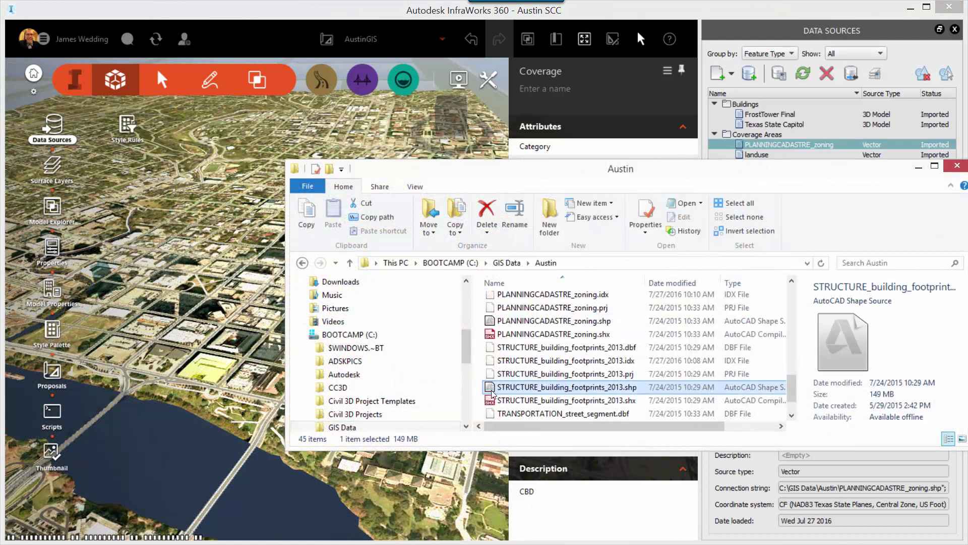
drag(492, 393, 196, 240)
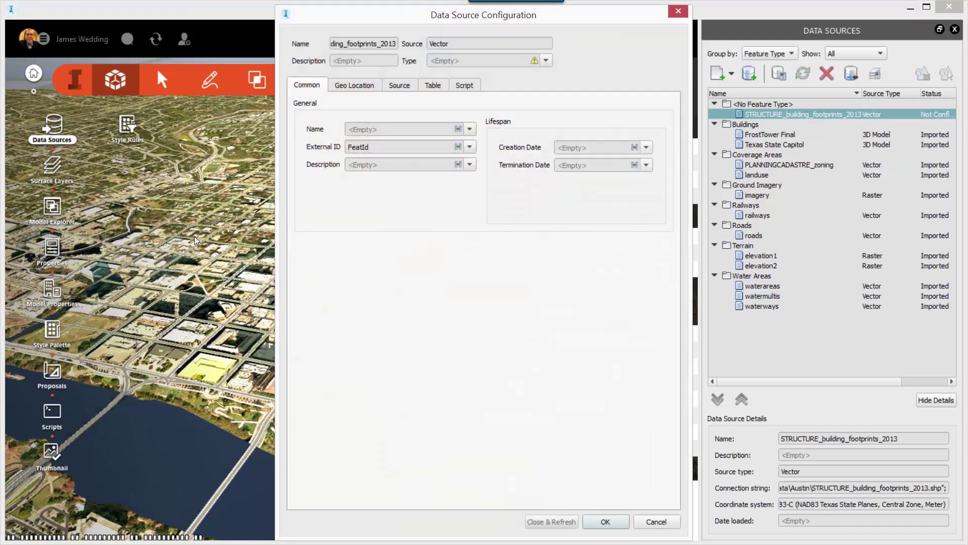
click(547, 61)
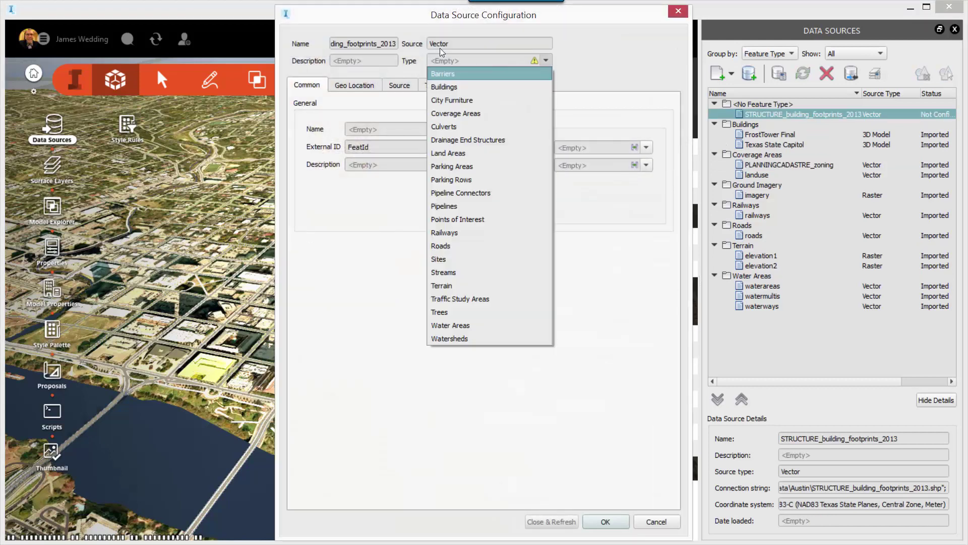
click(527, 88)
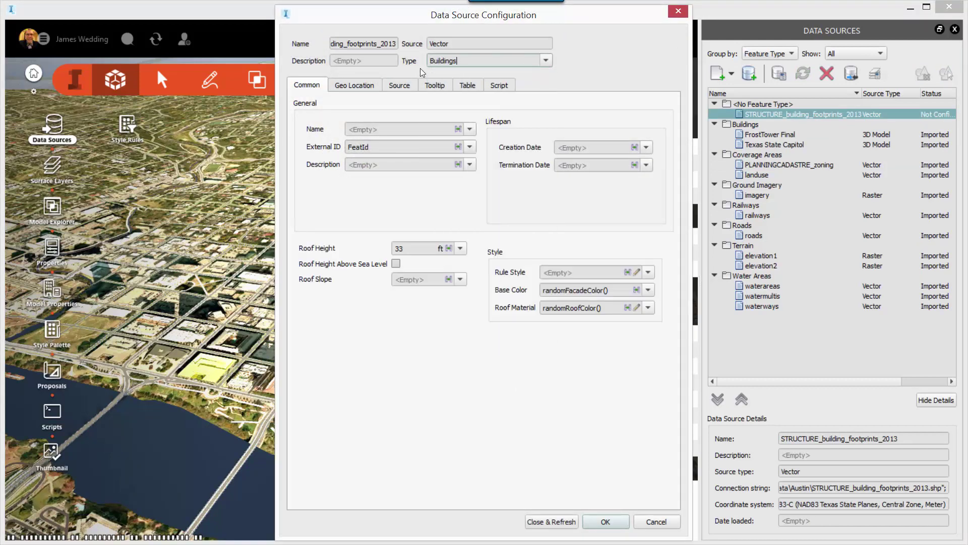
click(461, 248)
scroll(426, 333, down, 1)
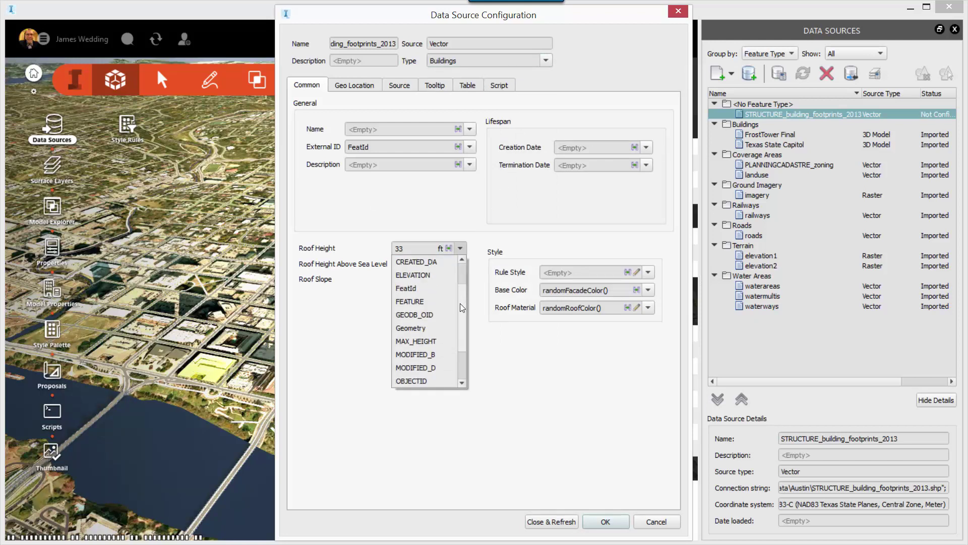
click(427, 341)
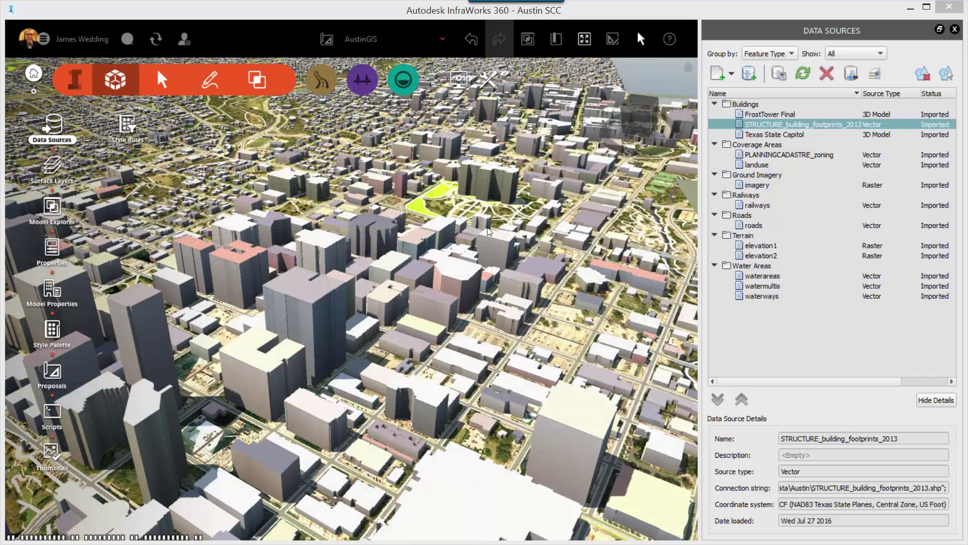
middle_drag(329, 189, 224, 281)
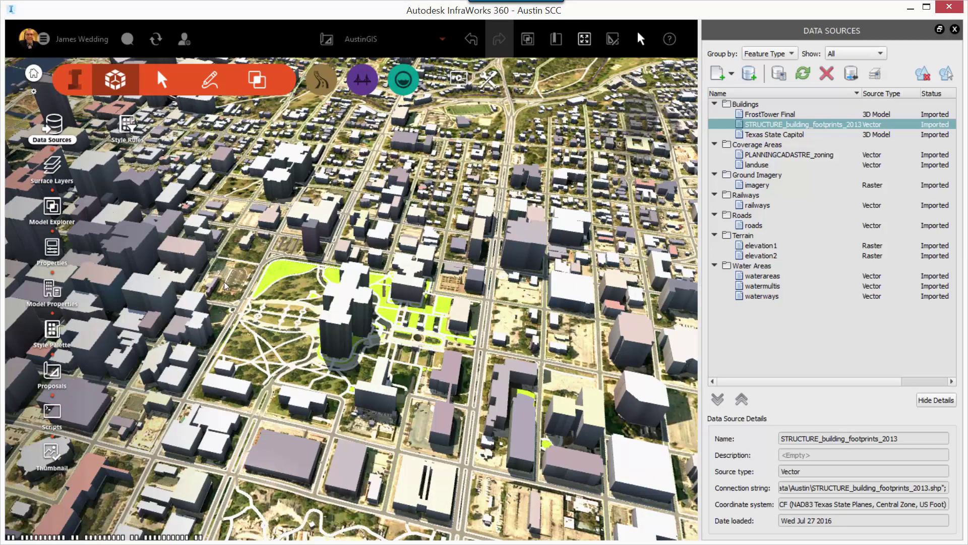